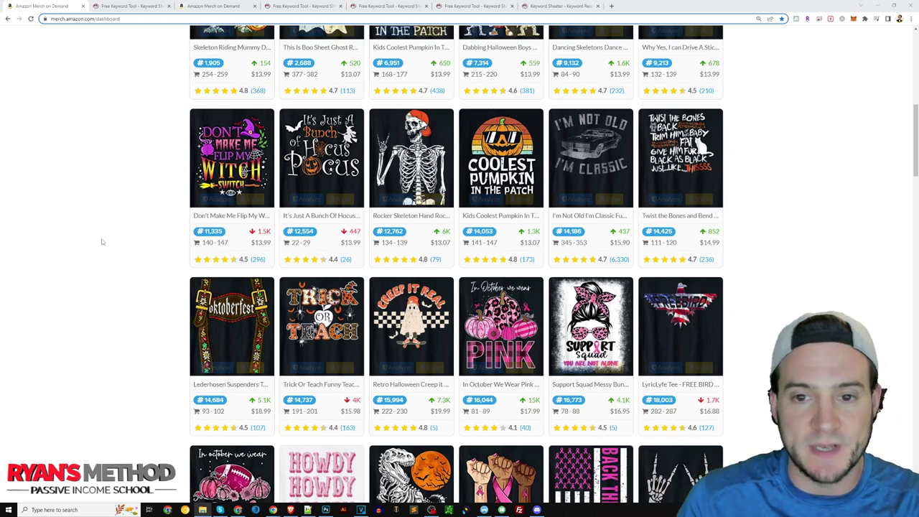
Analyze the Lederhosen Suspenders Oktoberfest T-shirt and review its sales data, product texts and keyword analysis
scroll(205, 273, down, 1)
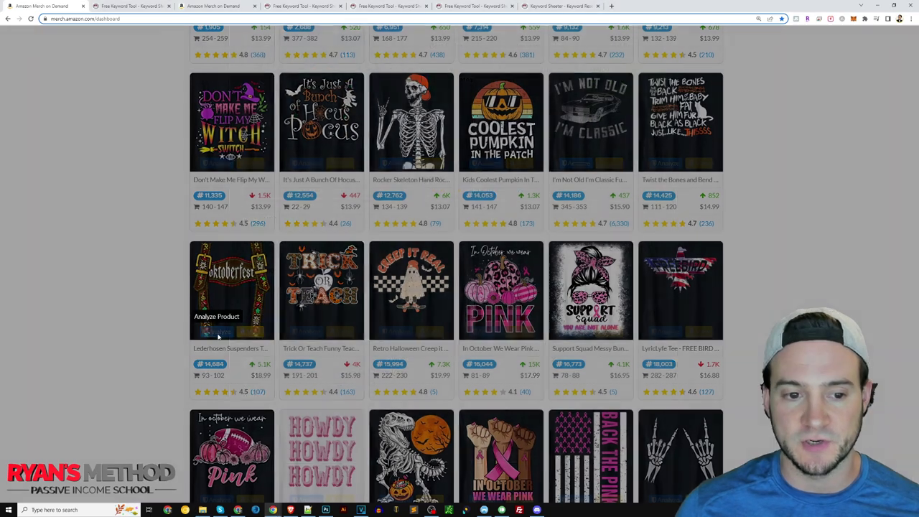
click(217, 333)
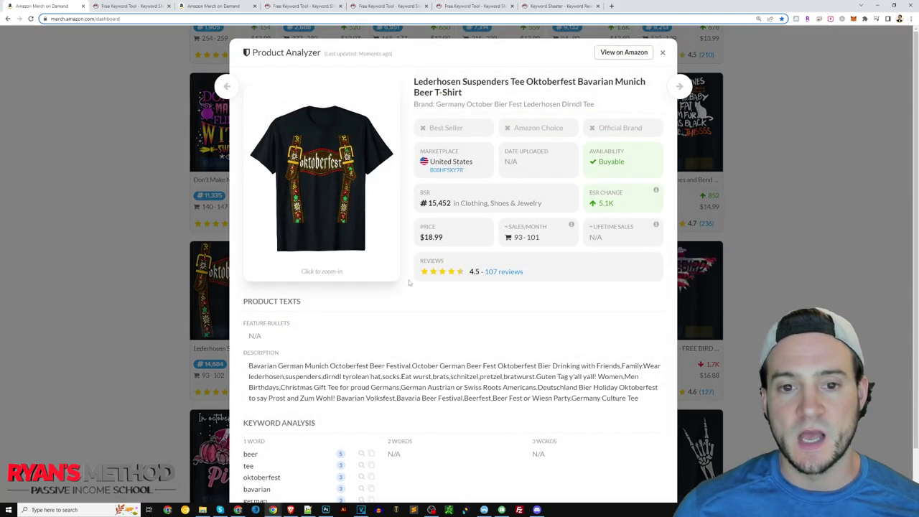
scroll(440, 248, down, 2)
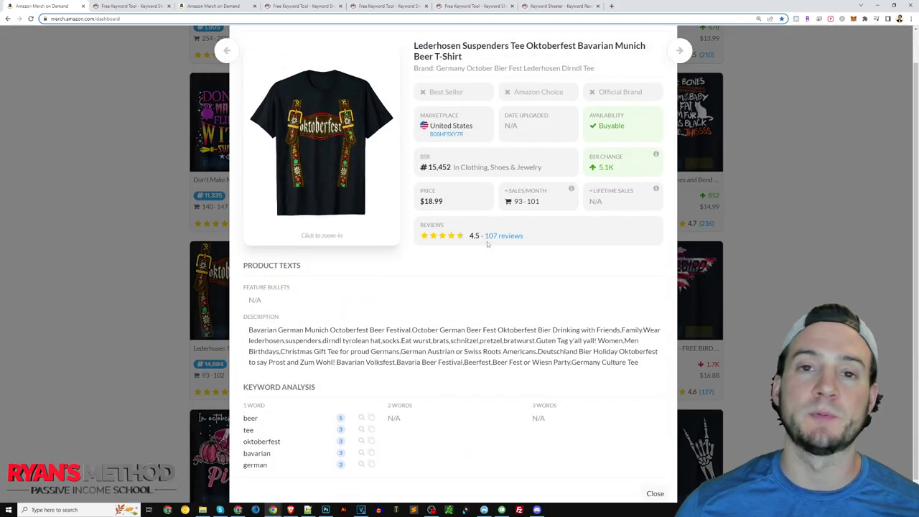
drag(244, 368, 319, 369)
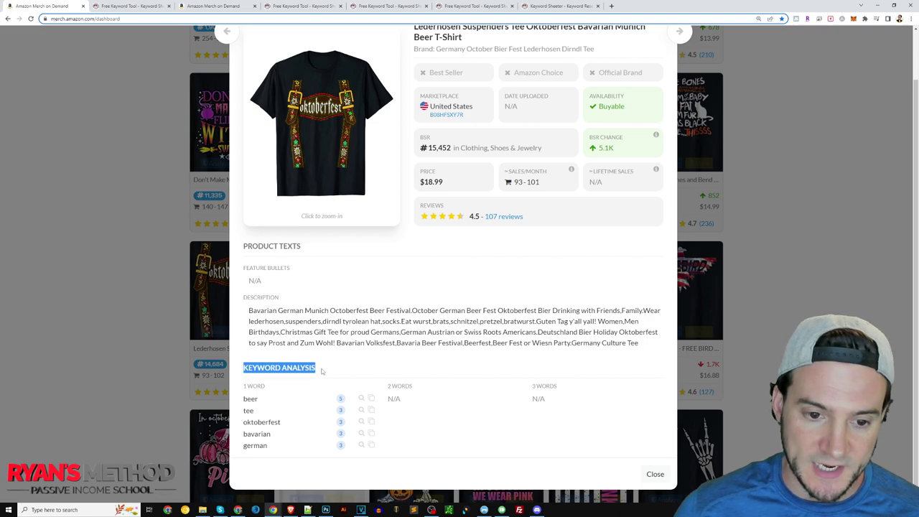
drag(244, 385, 554, 385)
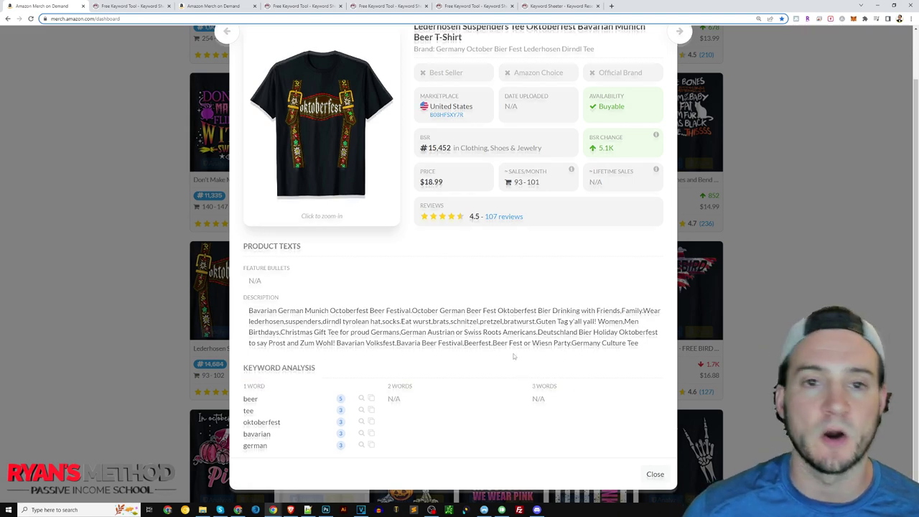
scroll(513, 356, up, 2)
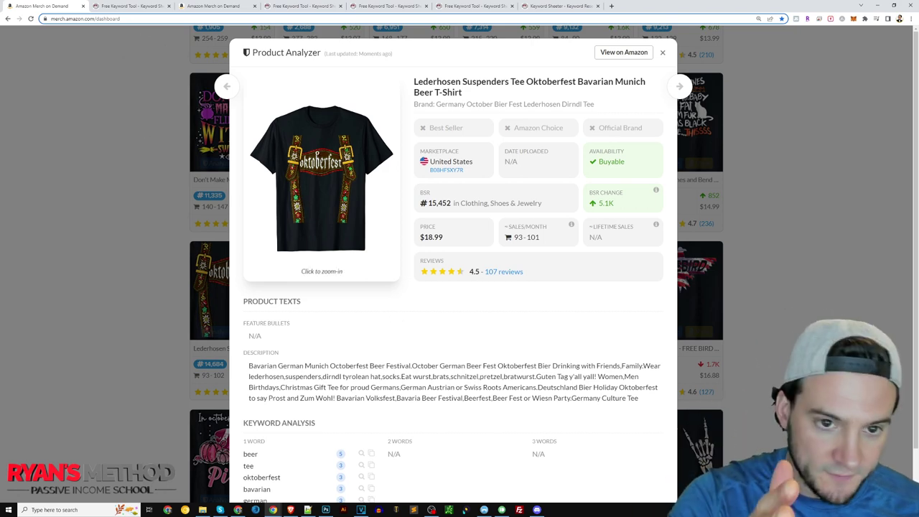
Switch to Keyword Sheeter, enlarge the page and generate keyword ideas for "oktoberfest shirt"
click(131, 7)
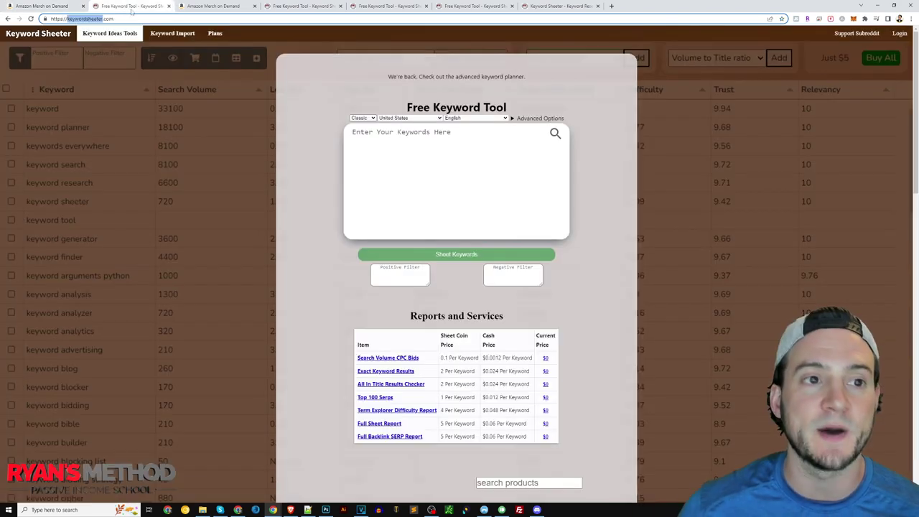
click(147, 19)
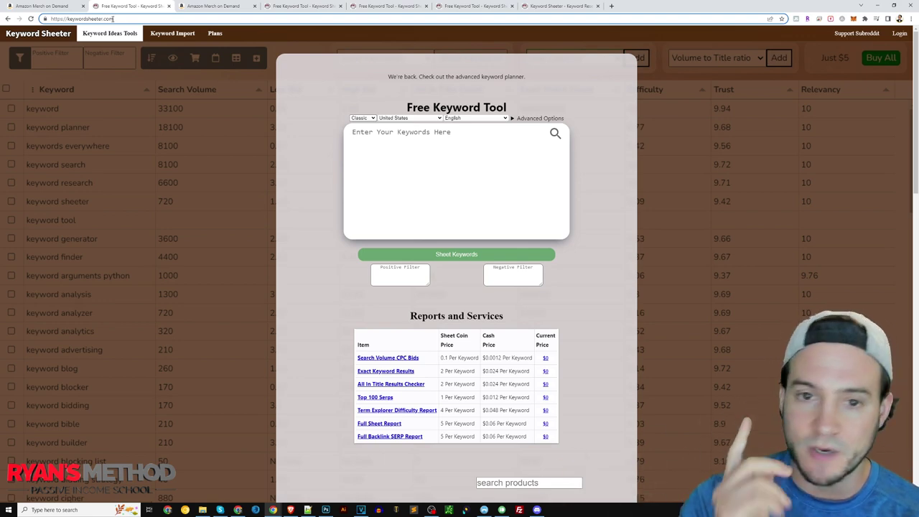
click(432, 172)
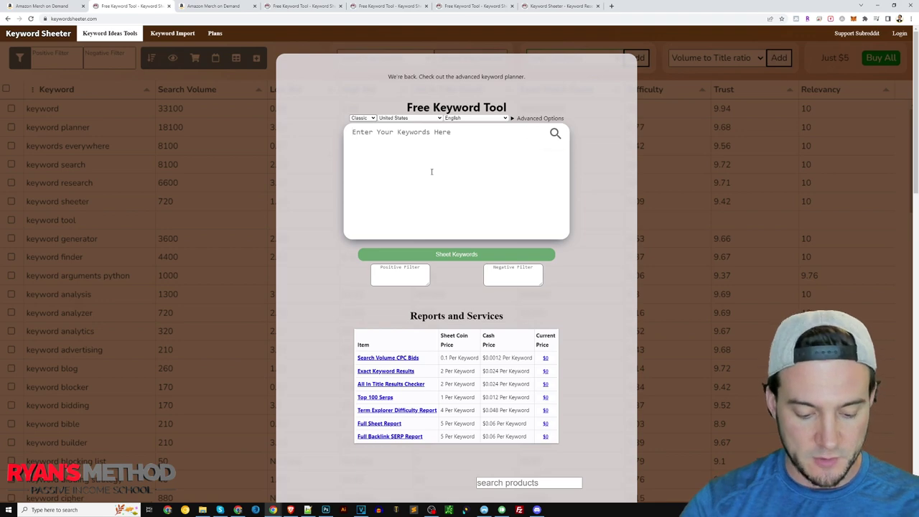
text(oktoberfest shirt)
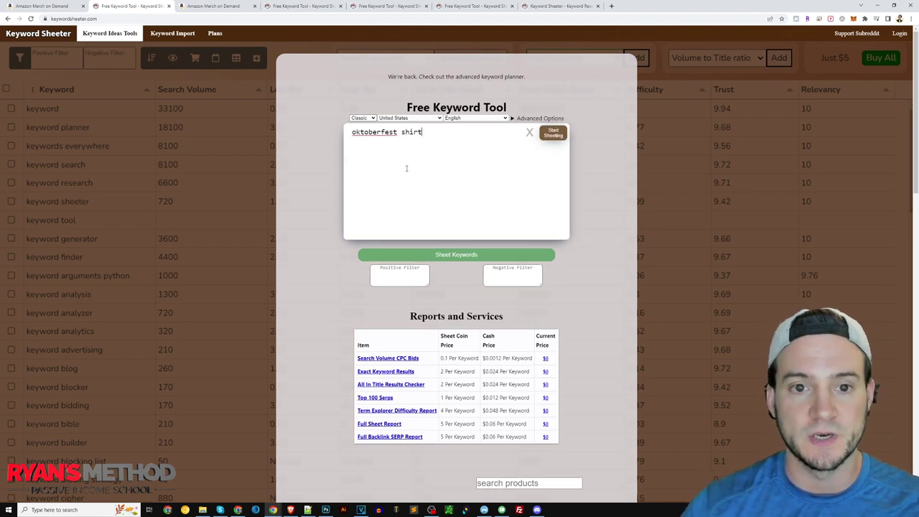
drag(403, 132, 437, 133)
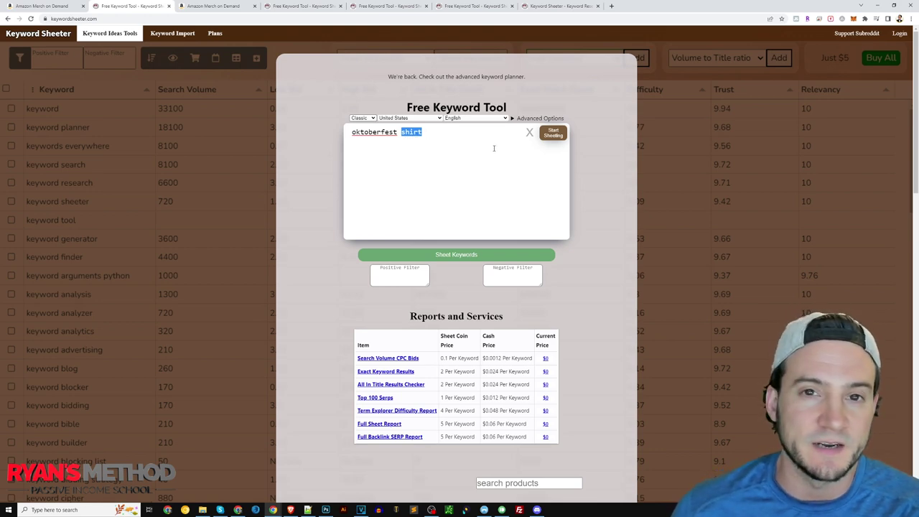
drag(400, 133, 289, 120)
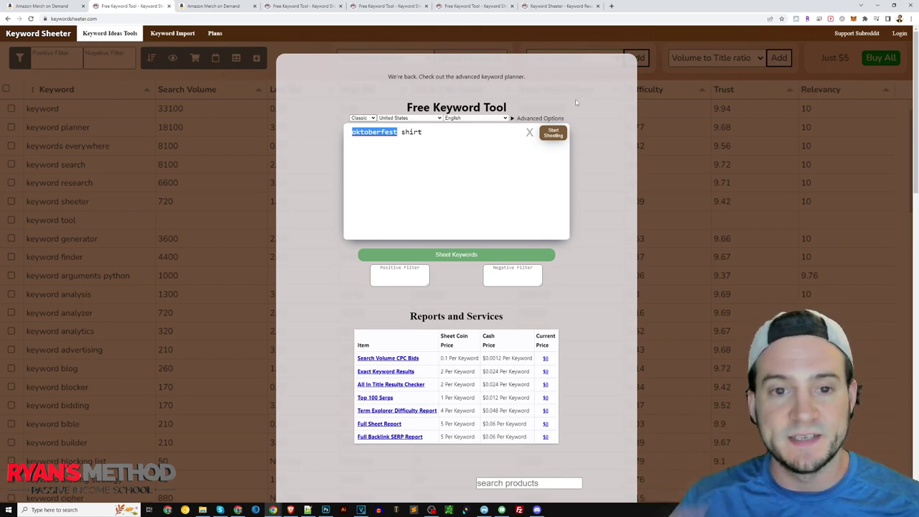
key(ctrl+plus)
key(ctrl+plus)
key(ctrl+plus)
click(602, 188)
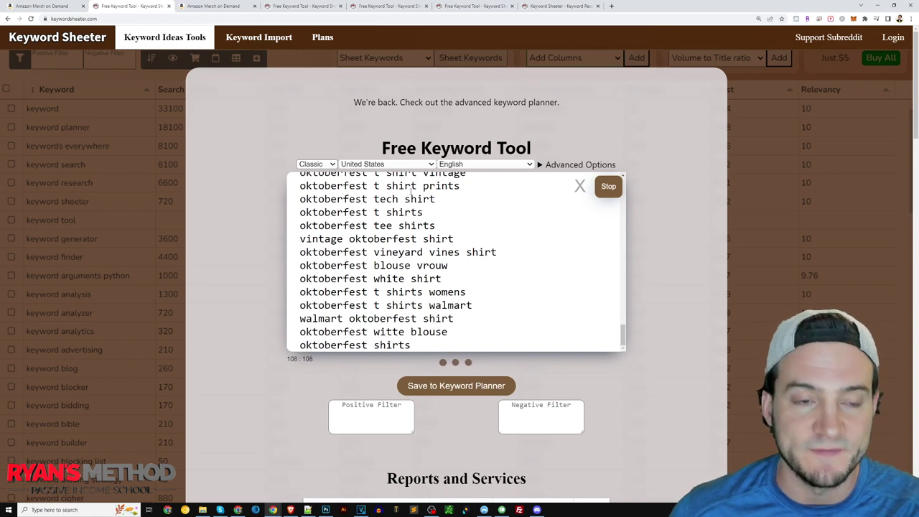
Switch to the Amazon Merch on Demand product analysis of the Coolest Pumpkin In The Patch shirt and enlarge its design
click(219, 6)
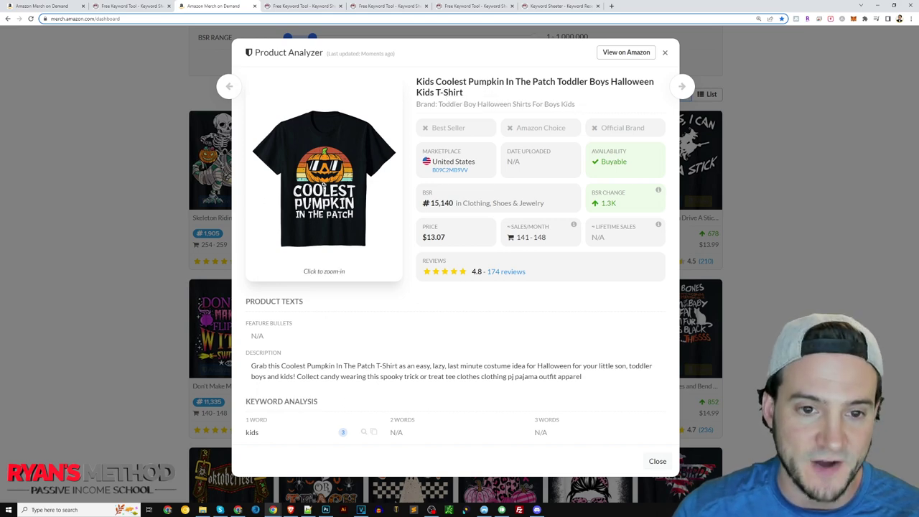
click(324, 184)
scroll(452, 287, down, 1)
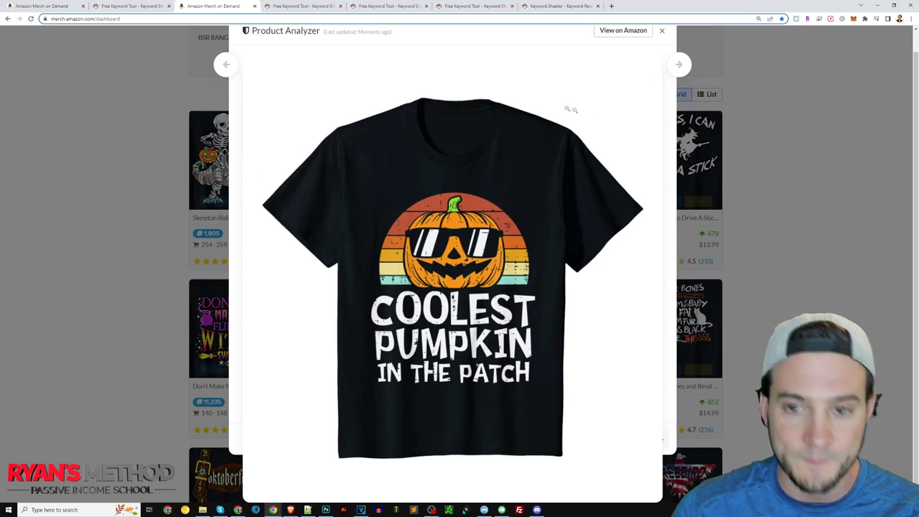
Switch to Keyword Sheeter's "Coolest Pumpkin" results and examine the suggestions that begin with that phrase
click(281, 7)
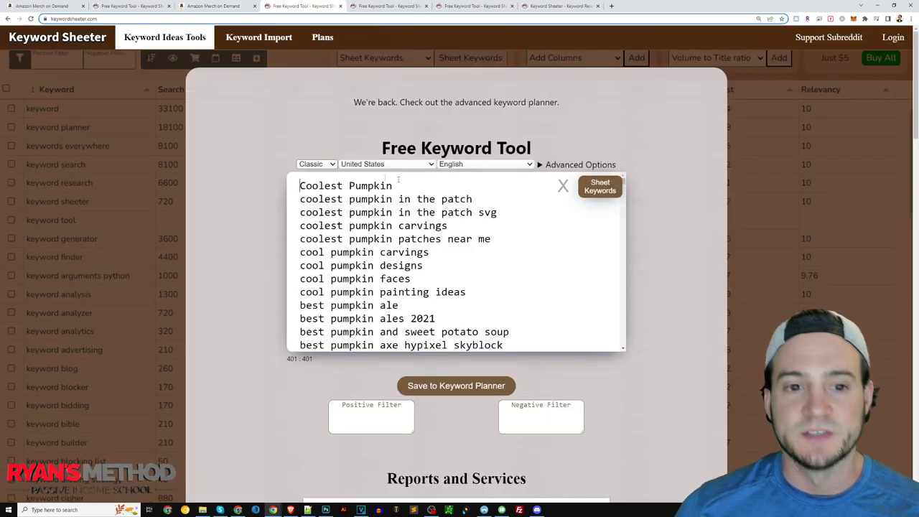
drag(403, 184, 300, 186)
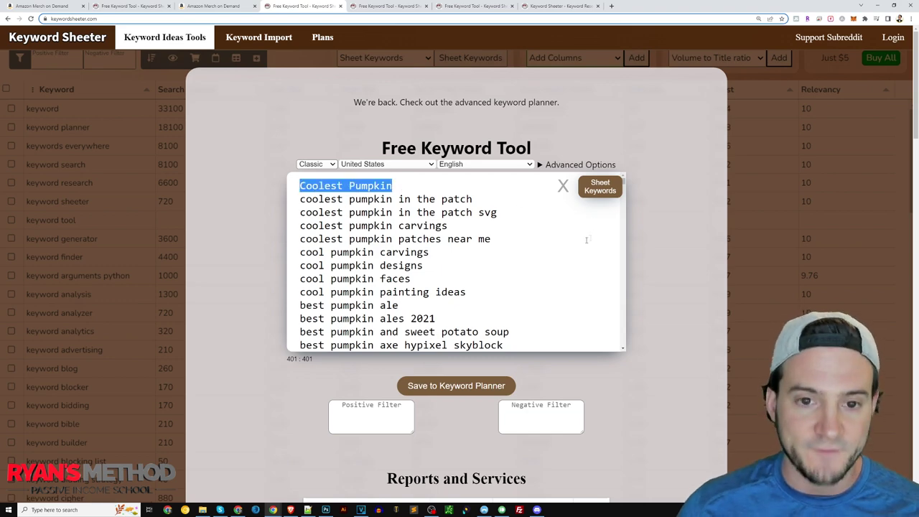
drag(473, 199, 299, 200)
click(468, 199)
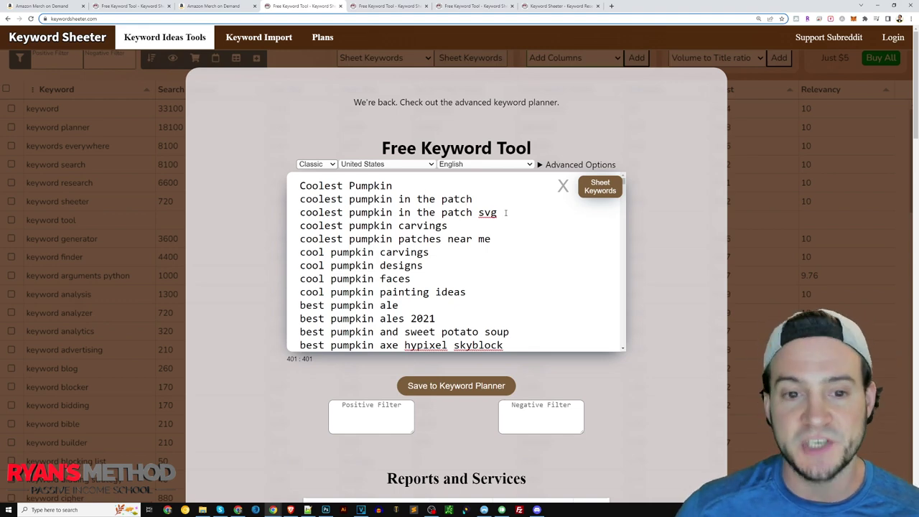
drag(465, 227, 400, 227)
drag(508, 244, 398, 239)
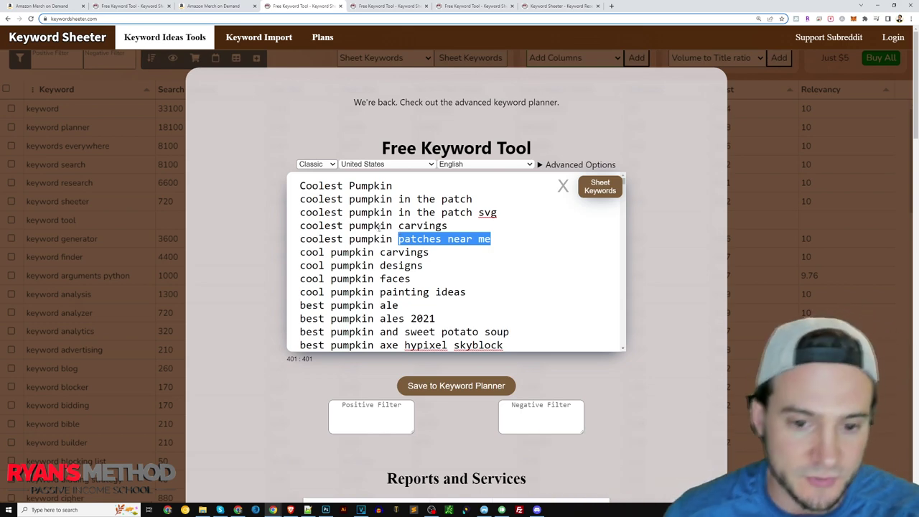
Examine the "cool pumpkin" and "best pumpkin" variations further down the "Coolest Pumpkin" keyword list
scroll(442, 241, down, 2)
scroll(374, 223, up, 1)
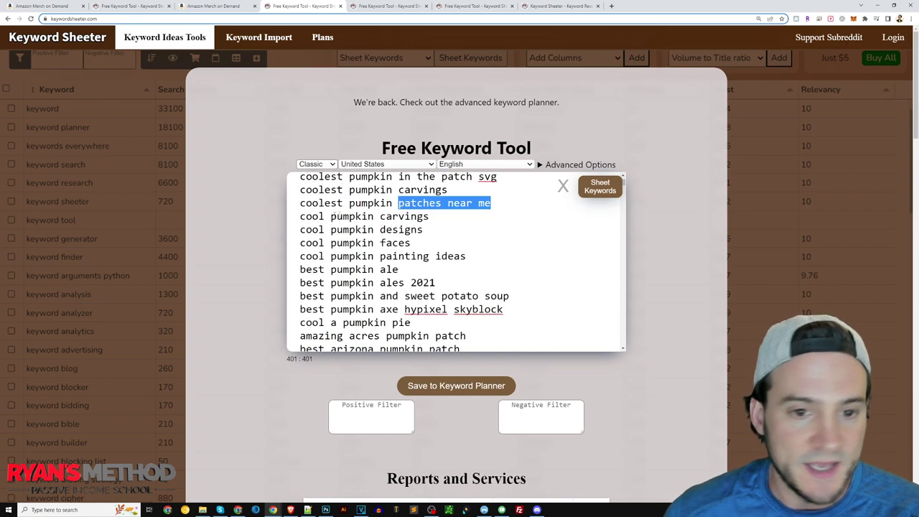
drag(302, 217, 425, 229)
click(393, 216)
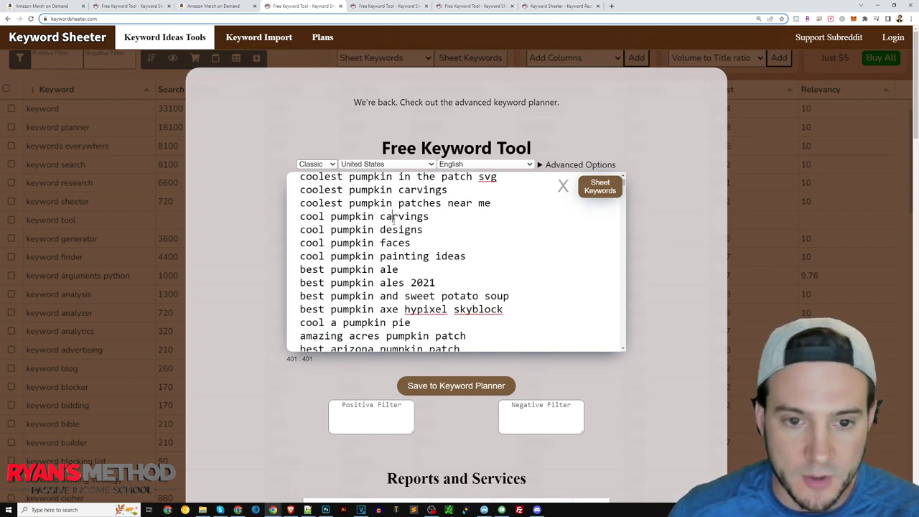
drag(312, 270, 393, 271)
scroll(348, 223, down, 3)
drag(314, 216, 405, 216)
click(421, 213)
scroll(419, 280, up, 4)
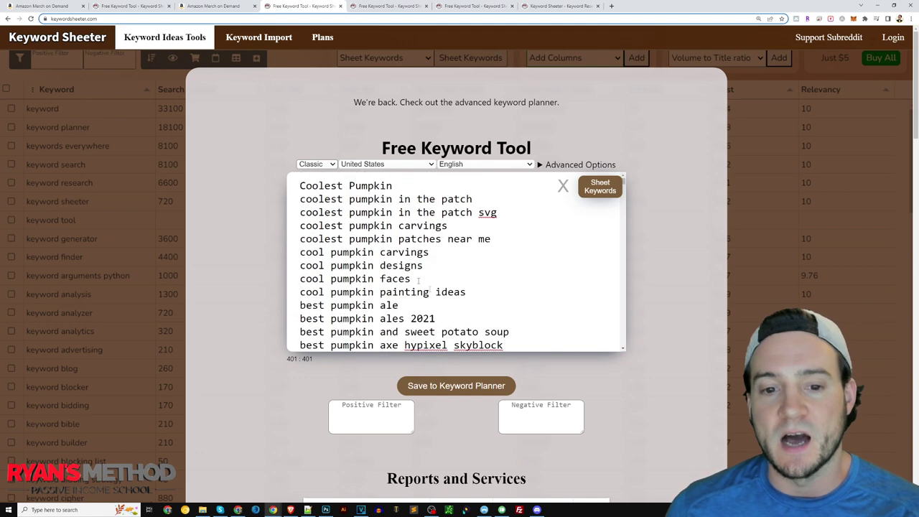
Open the keyword results for "Coolest Pumpkin In The Patch" and examine the seed phrase and its "svg" variation
click(388, 6)
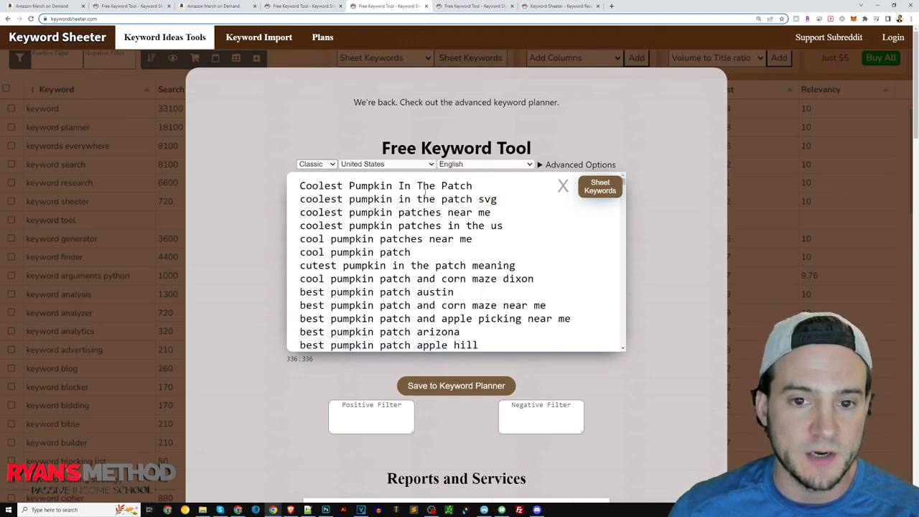
drag(486, 184, 286, 173)
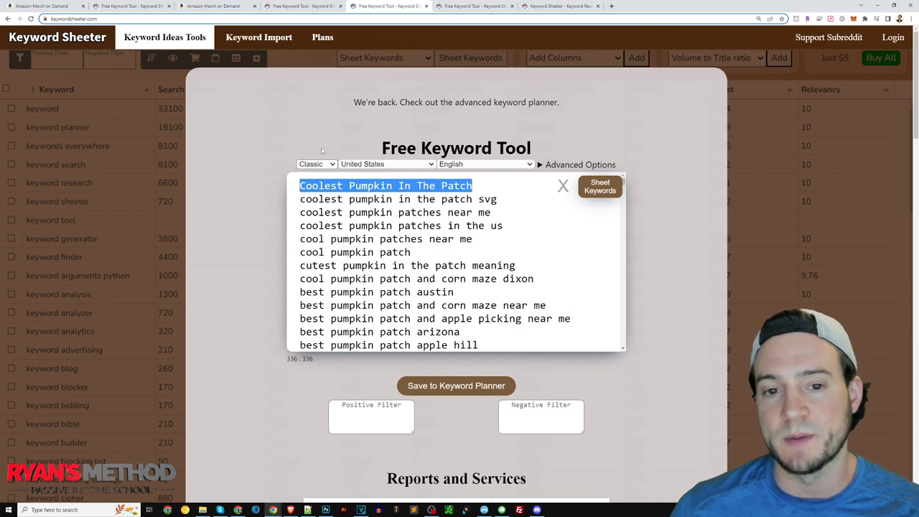
drag(399, 187, 507, 186)
click(521, 238)
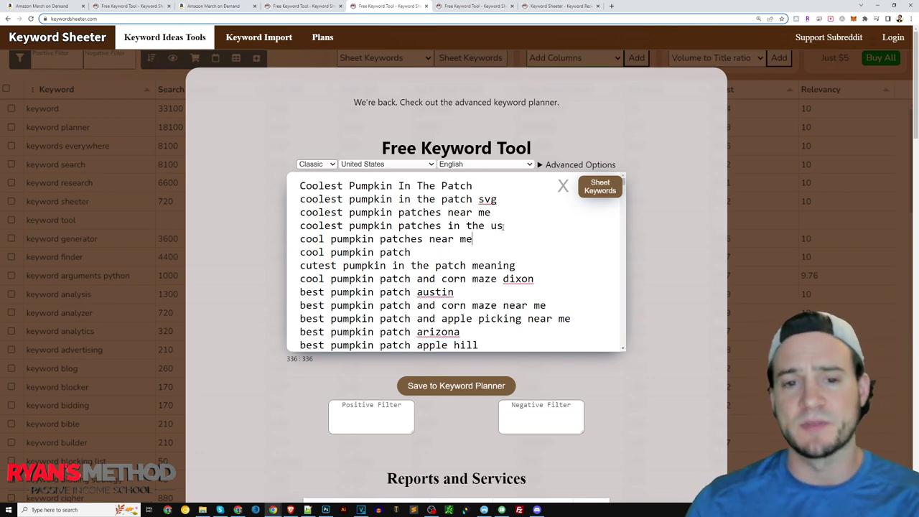
drag(498, 200, 475, 199)
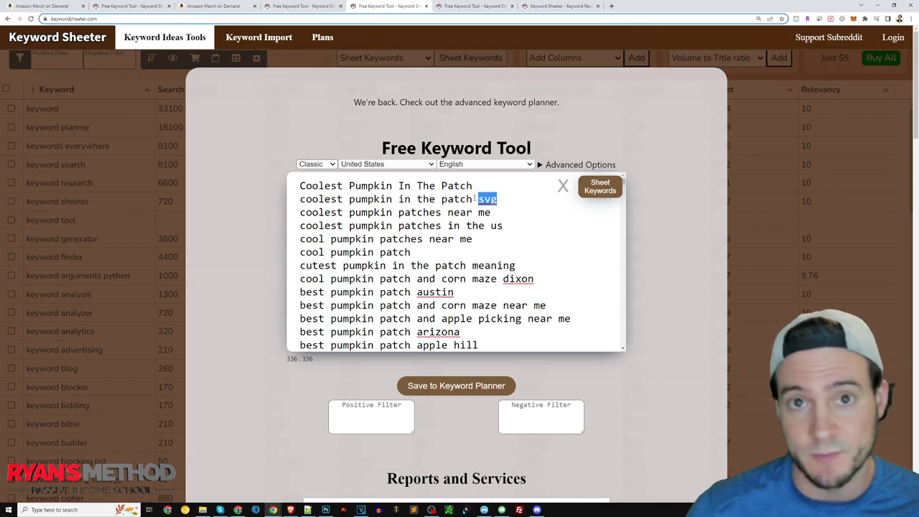
Compare the Coolest Pumpkin In The Patch shirt design on Amazon Merch on Demand with its Keyword Sheeter suggestions
click(213, 6)
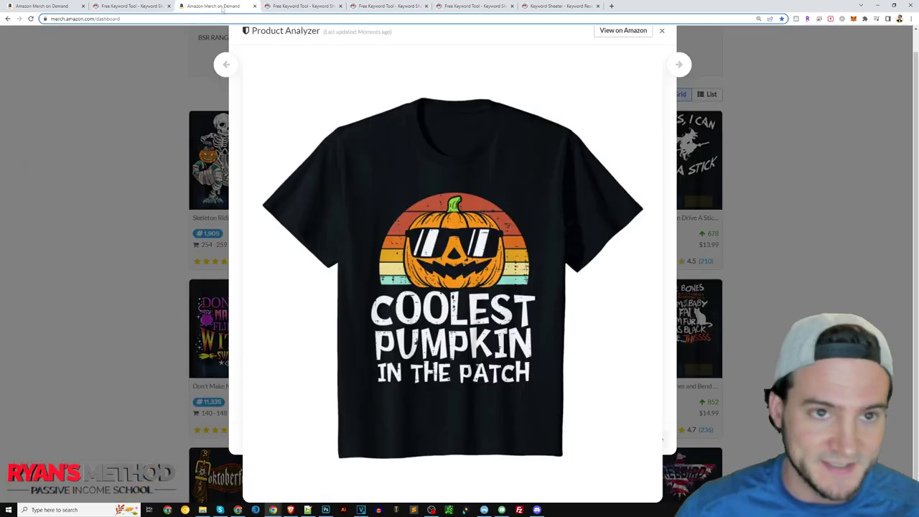
click(388, 6)
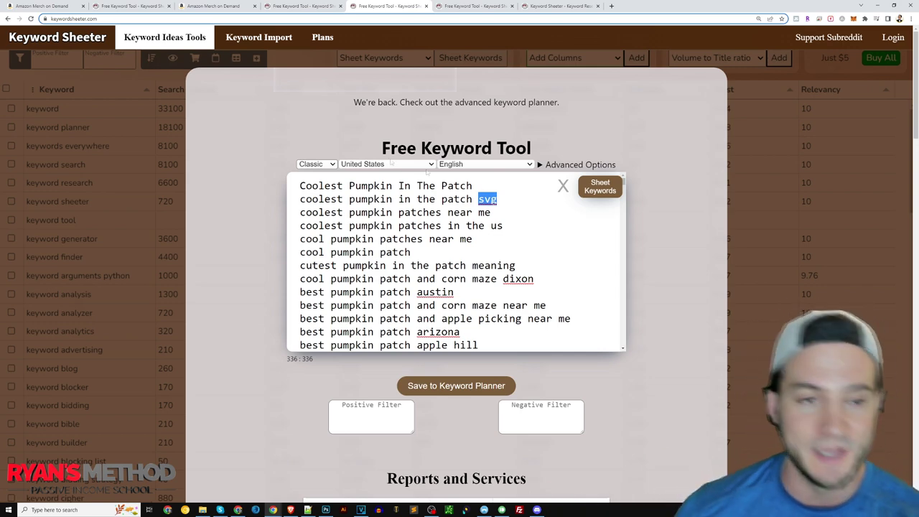
click(213, 5)
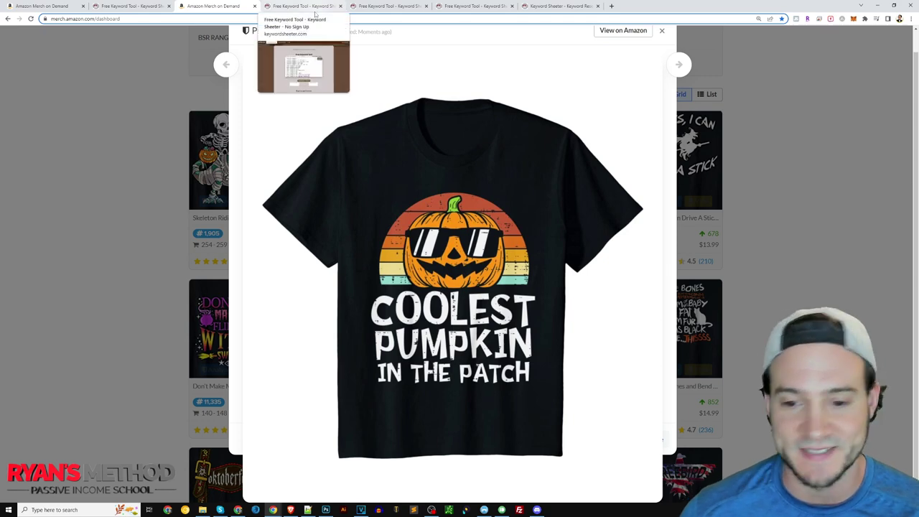
click(366, 7)
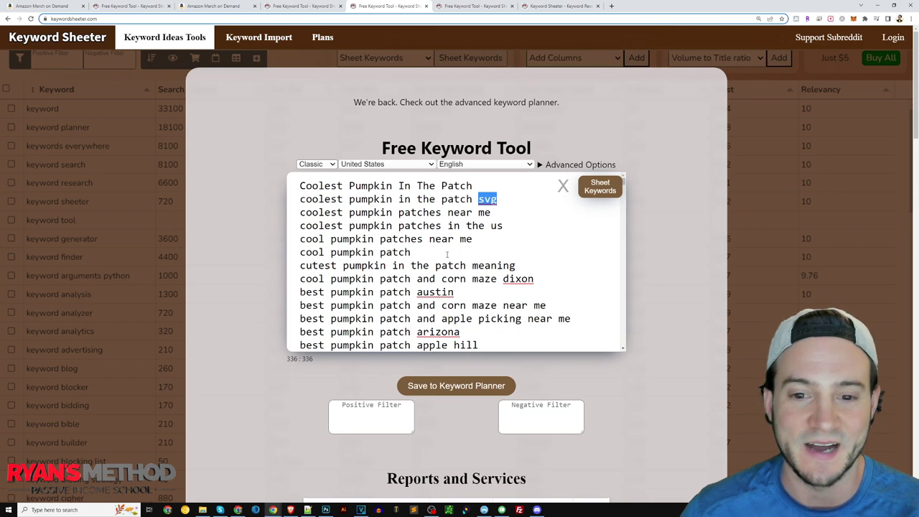
Examine the location-based "best pumpkin patch" suggestions in the keyword list and return to the pumpkin shirt's product analysis
scroll(446, 254, down, 3)
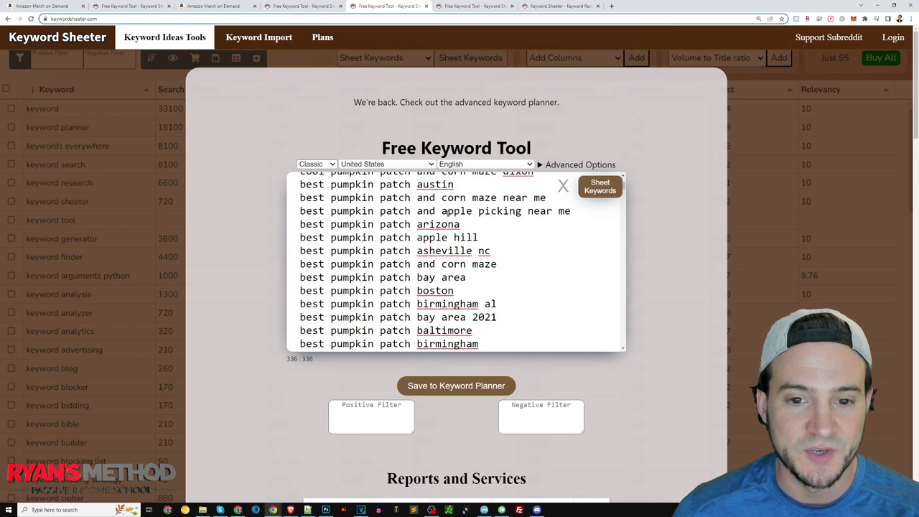
scroll(445, 211, down, 1)
scroll(420, 194, up, 4)
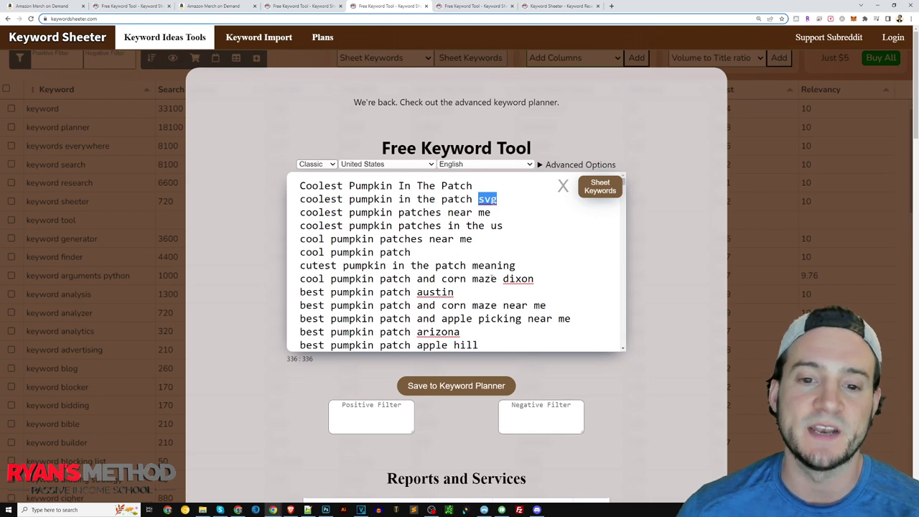
scroll(435, 262, down, 2)
drag(298, 223, 375, 234)
scroll(359, 232, down, 12)
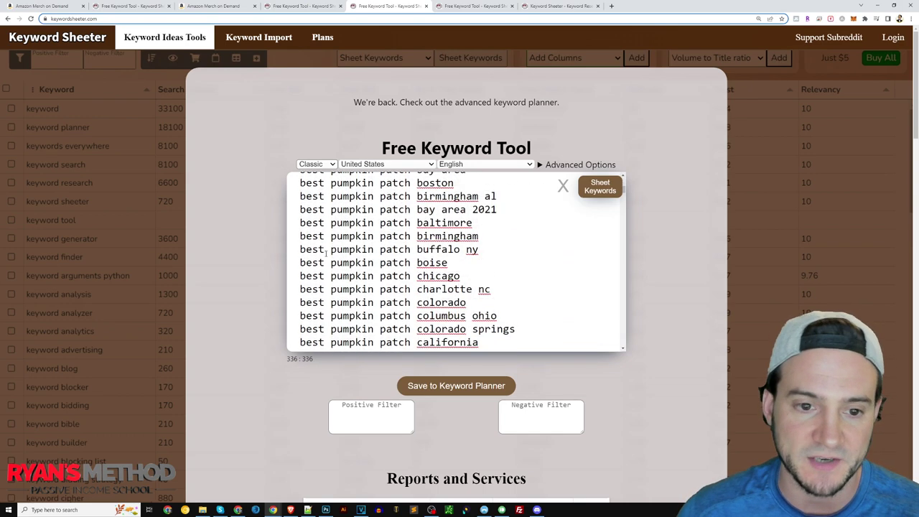
scroll(356, 232, up, 13)
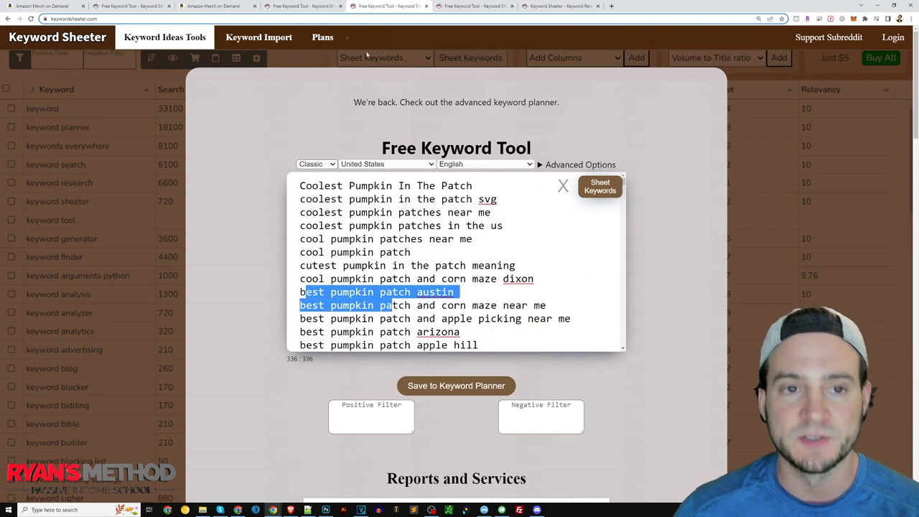
click(234, 6)
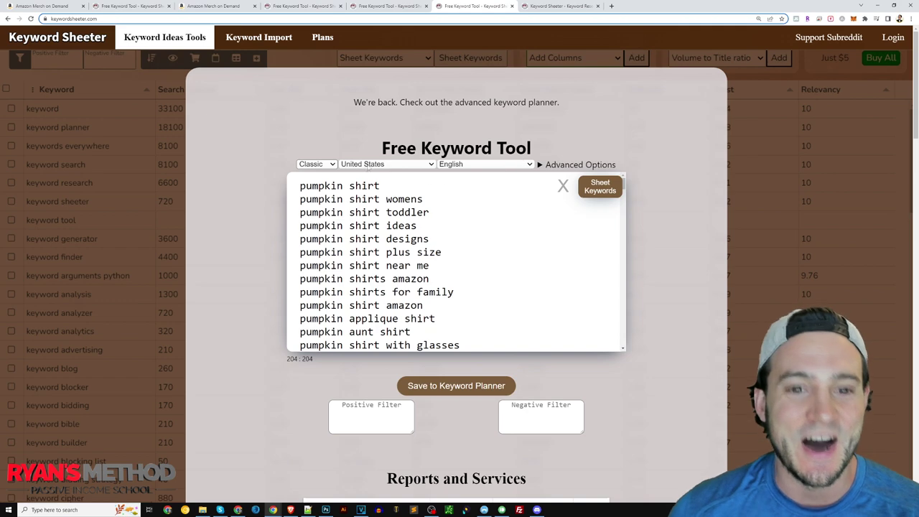
Highlight the seed phrase "pumpkin shirt" in its keyword list and return to the Coolest Pumpkin In The Patch shirt on Amazon Merch on Demand
triple_click(398, 173)
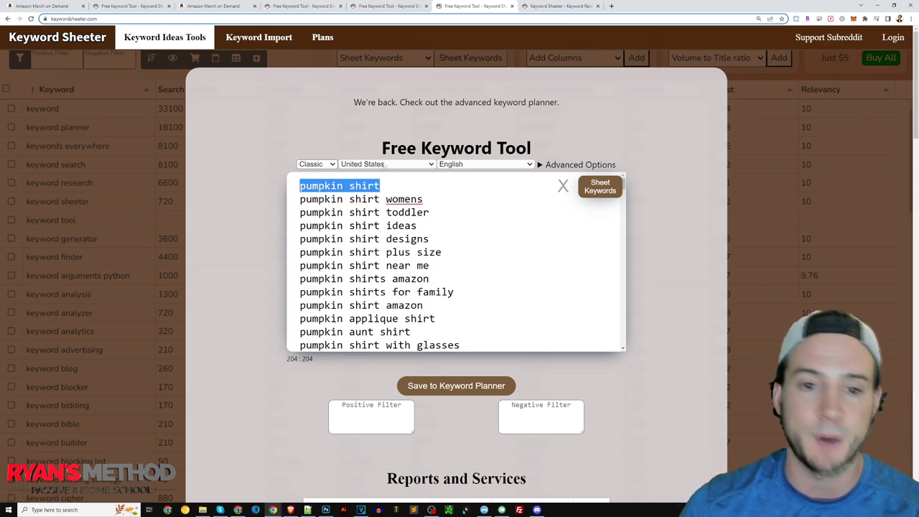
triple_click(373, 186)
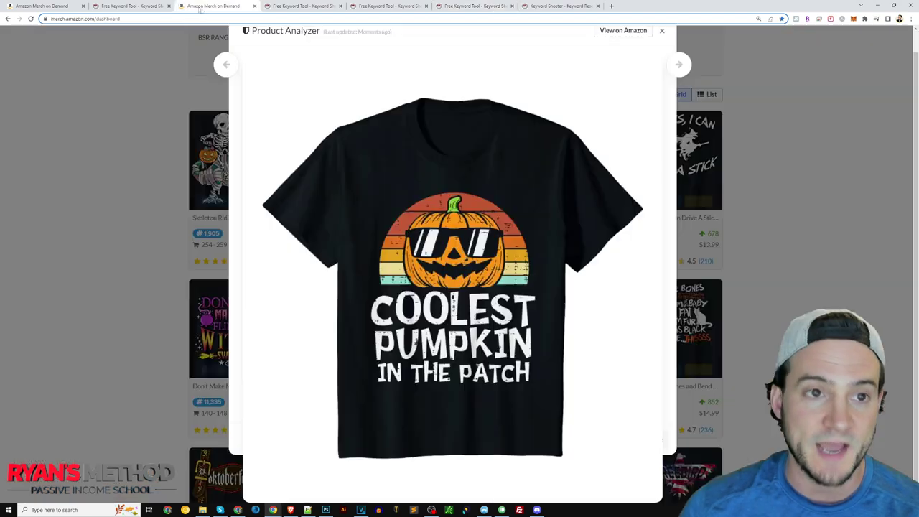
click(213, 5)
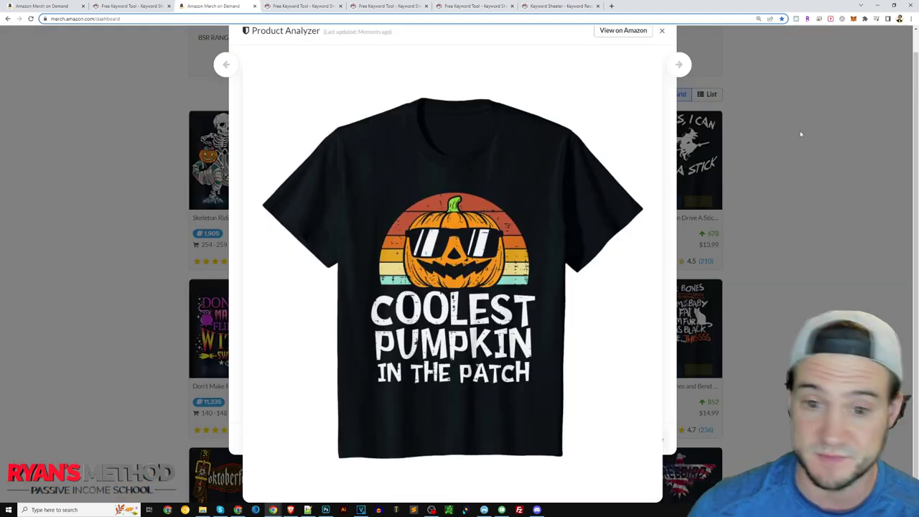
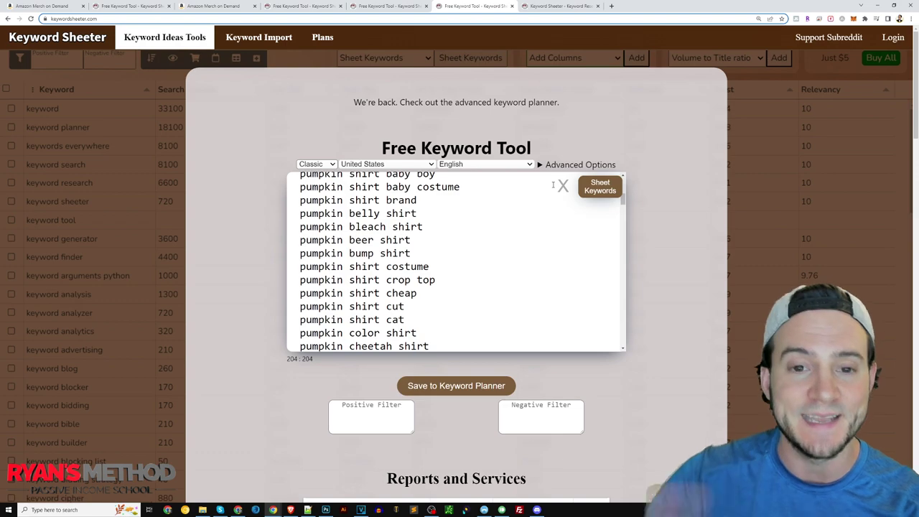
Compare the Keyword Sheeter lists for "Coolest Pumpkin", "Coolest Pumpkin In The Patch" and "pumpkin shirt", highlighting the broader "pumpkin shirt" seed phrase
scroll(495, 209, down, 5)
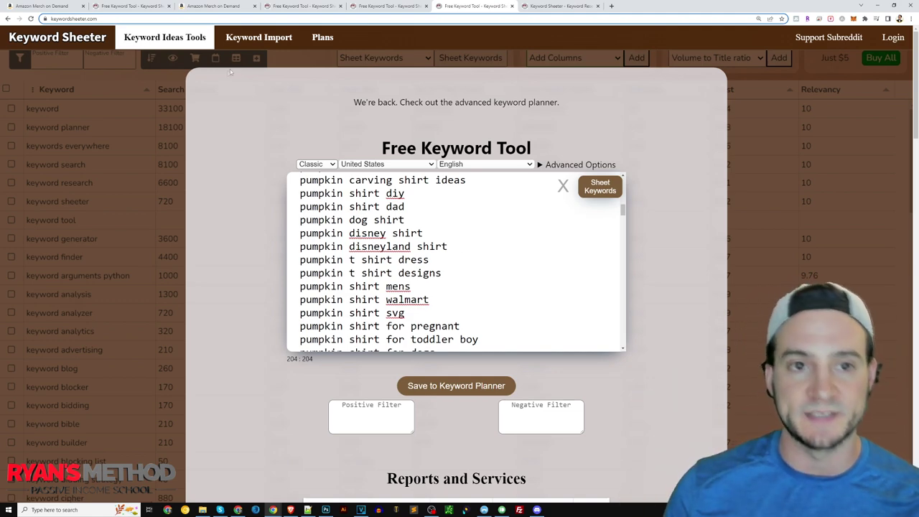
click(300, 7)
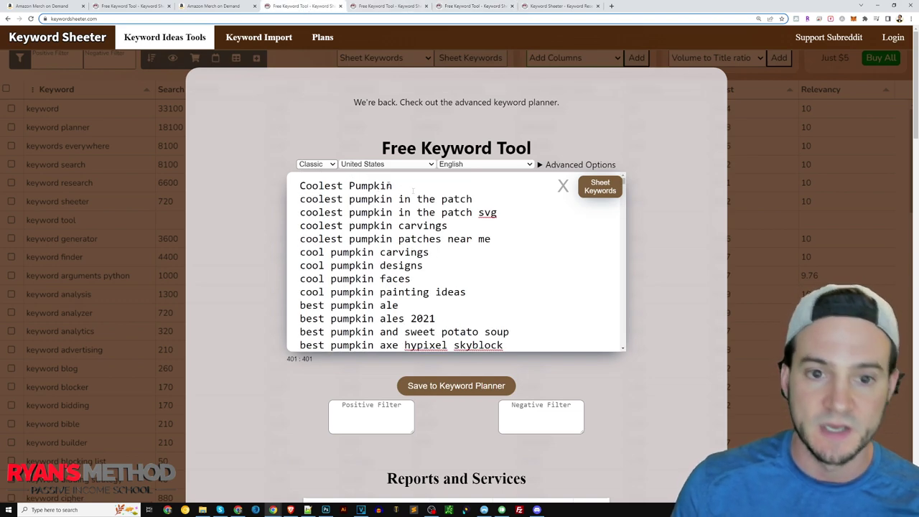
key(ctrl+Tab)
drag(473, 186, 299, 186)
key(ctrl+Tab)
scroll(459, 194, up, 5)
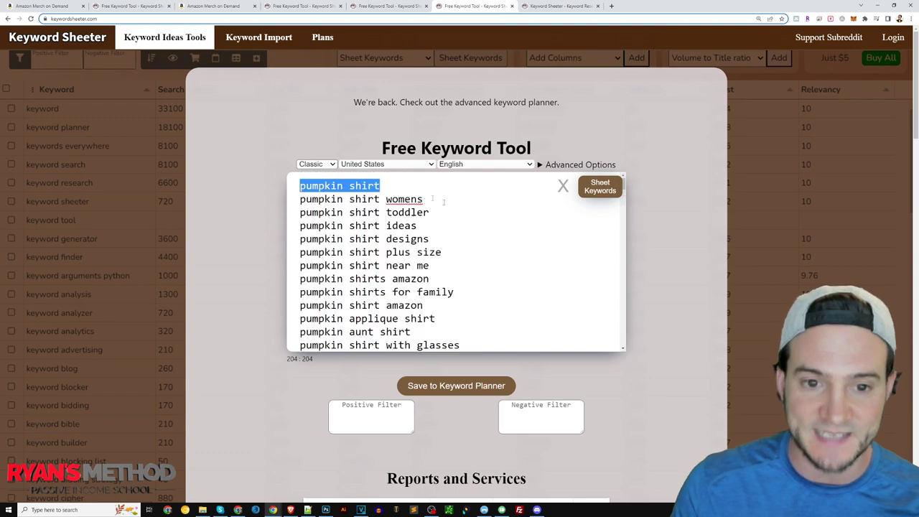
click(386, 188)
drag(386, 186, 300, 186)
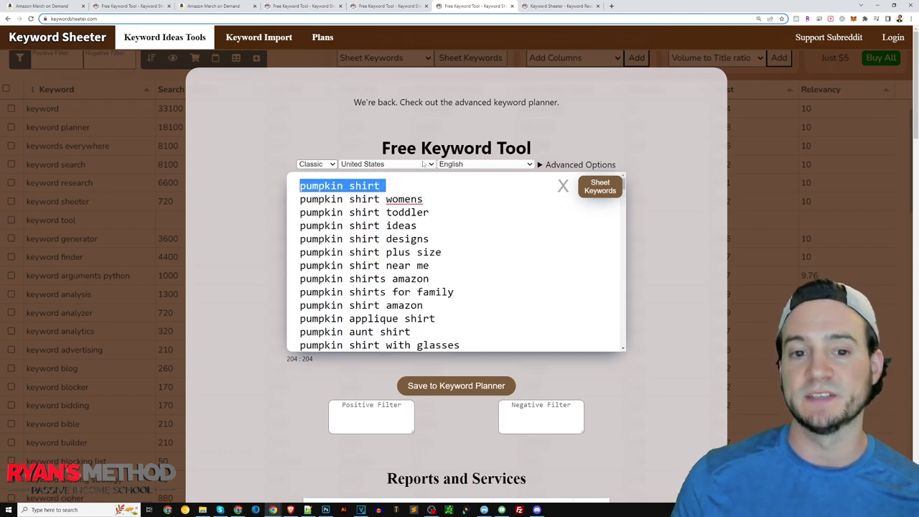
Switch to the Keyword Sheeter page generating "oktoberfest shirt" suggestions and stop the keyword generation
key(ctrl+Tab)
key(ctrl+Tab)
key(ctrl+Tab)
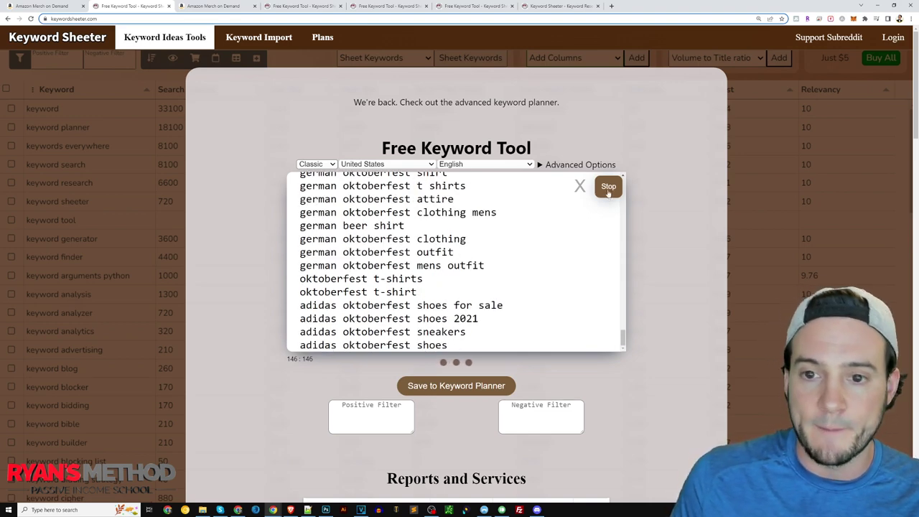
click(608, 188)
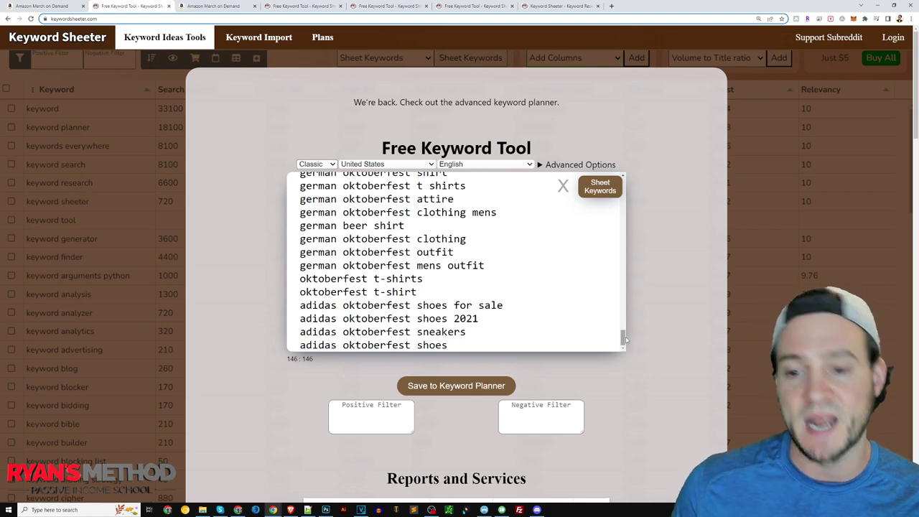
Examine the "oktoberfest shirt" seed phrase and the first suggestions at the beginning of its keyword list
drag(623, 338, 610, 174)
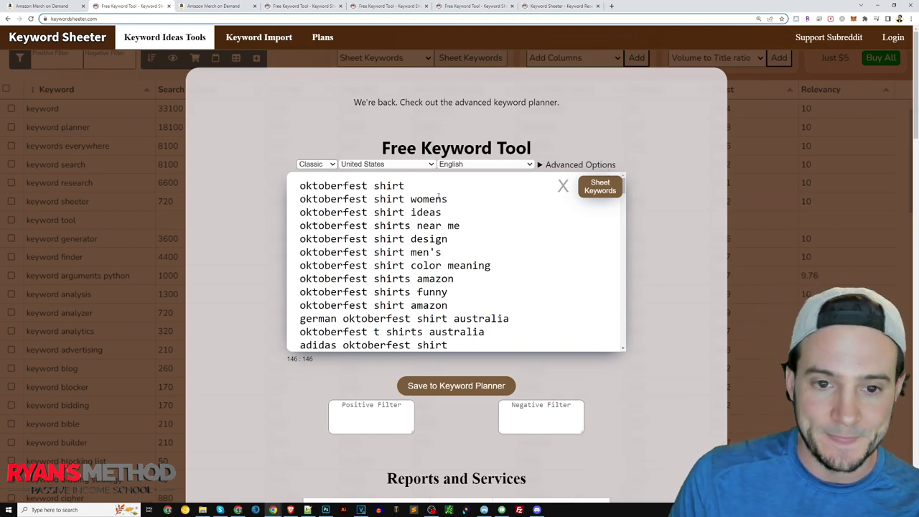
scroll(370, 195, down, 1)
scroll(370, 194, up, 1)
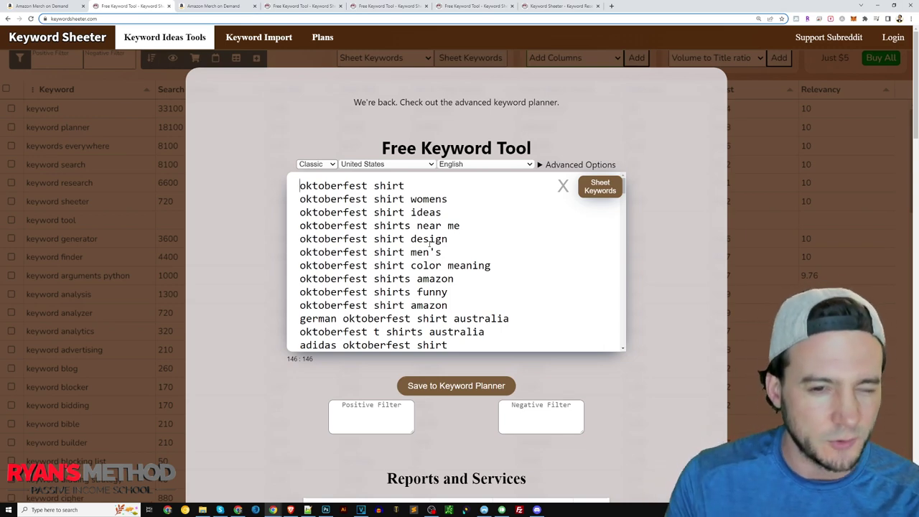
mouse_move(367, 179)
mouse_down()
mouse_move(319, 179)
mouse_move(360, 175)
mouse_up()
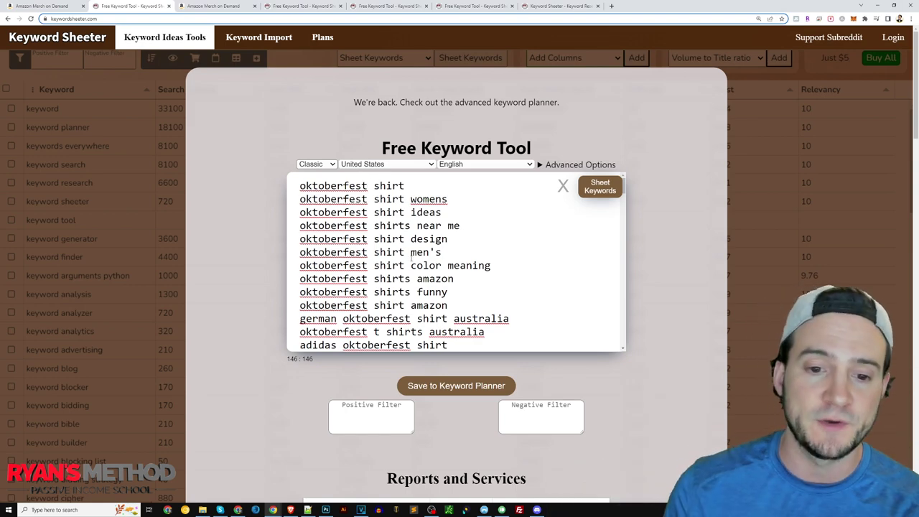
Examine the Oktoberfest shirt suggestions further down the list and highlight "große größen" in the "oktoberfest shirt damen große größen" keyword
scroll(397, 251, down, 5)
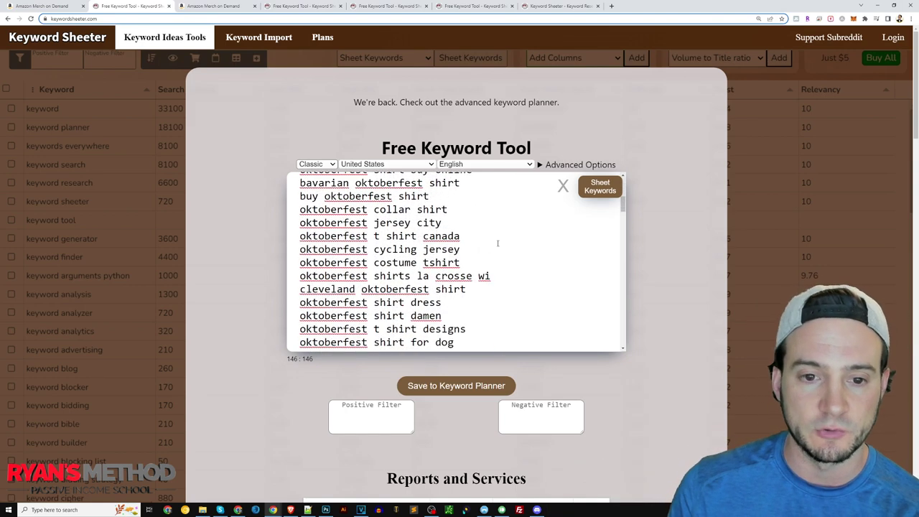
scroll(505, 234, down, 1)
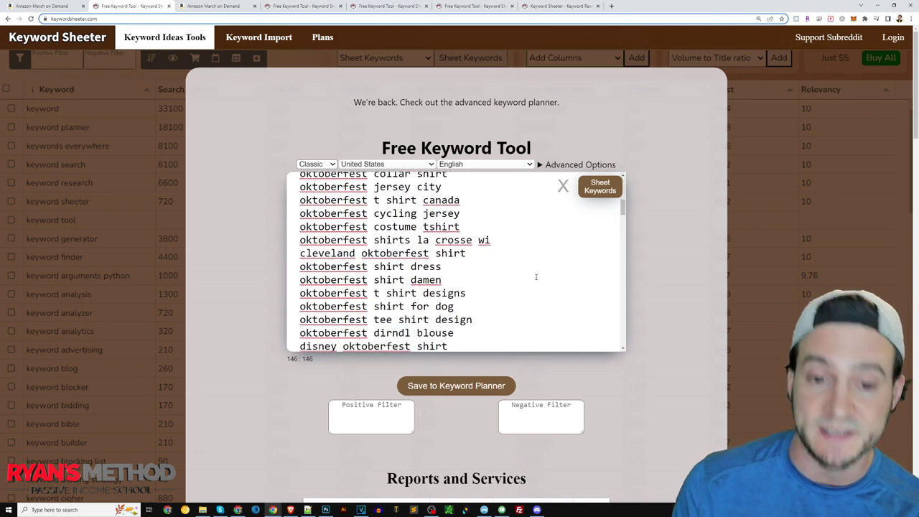
scroll(530, 280, down, 1)
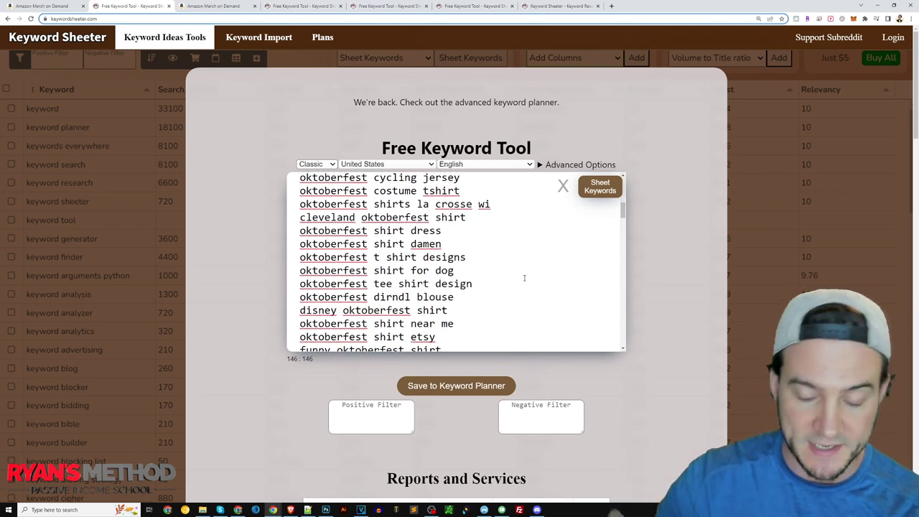
scroll(575, 306, down, 3)
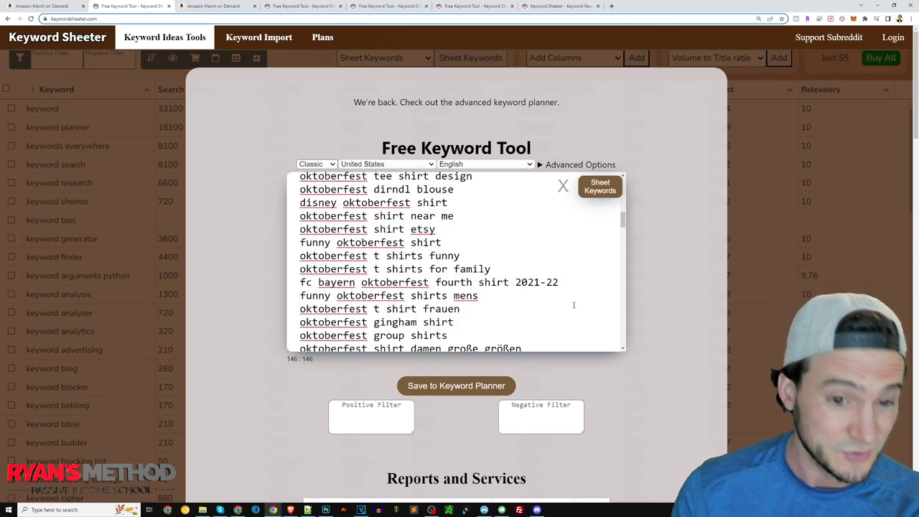
scroll(575, 306, down, 1)
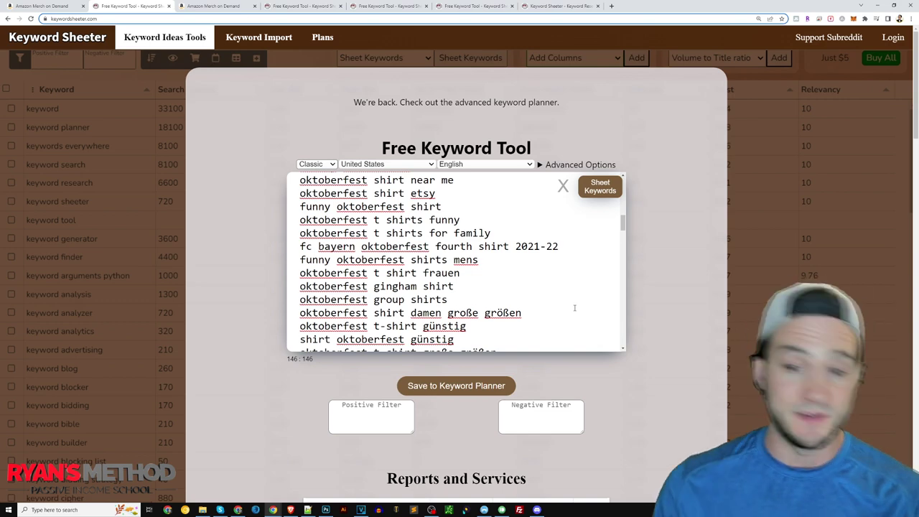
scroll(574, 307, down, 3)
drag(522, 205, 448, 205)
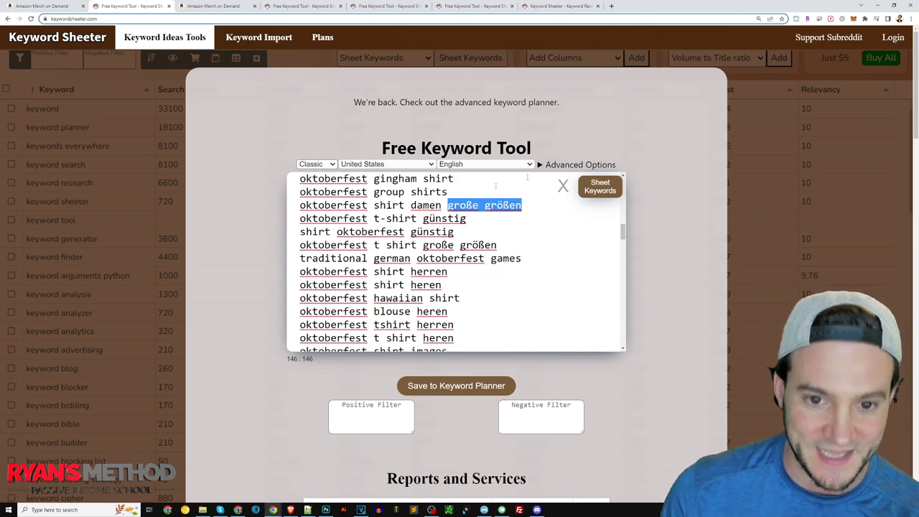